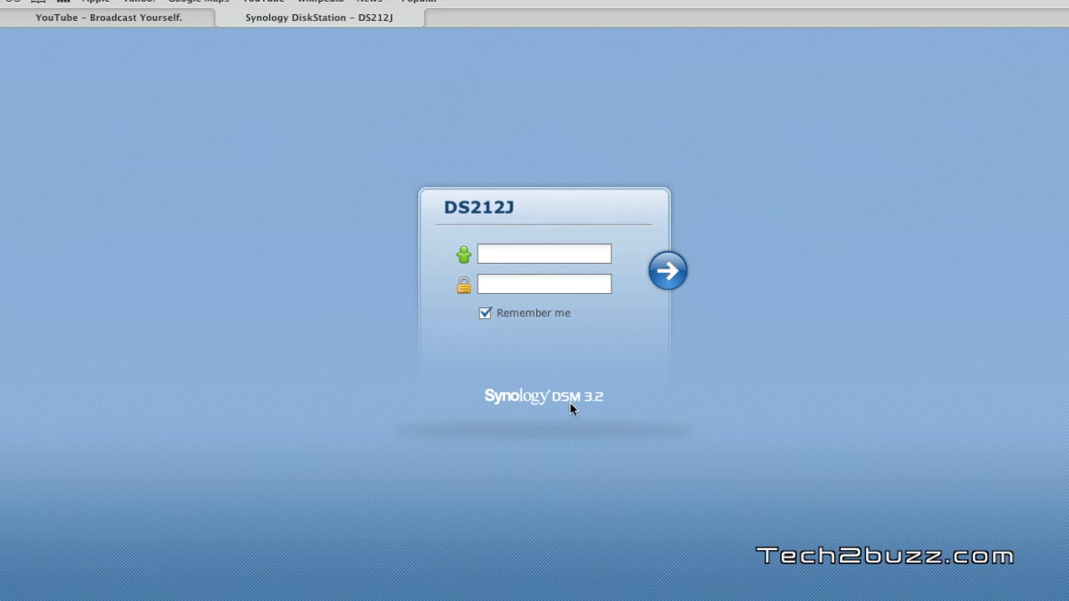
Log in to the DS212J as administrator and launch Control Panel from the main menu
left_click(587, 254)
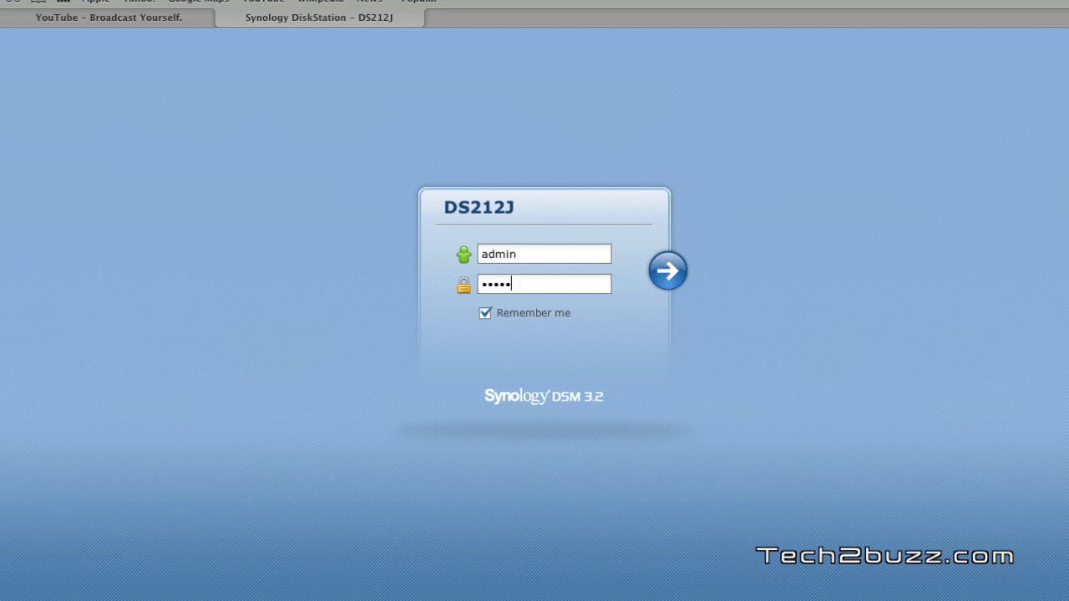
key("Return")
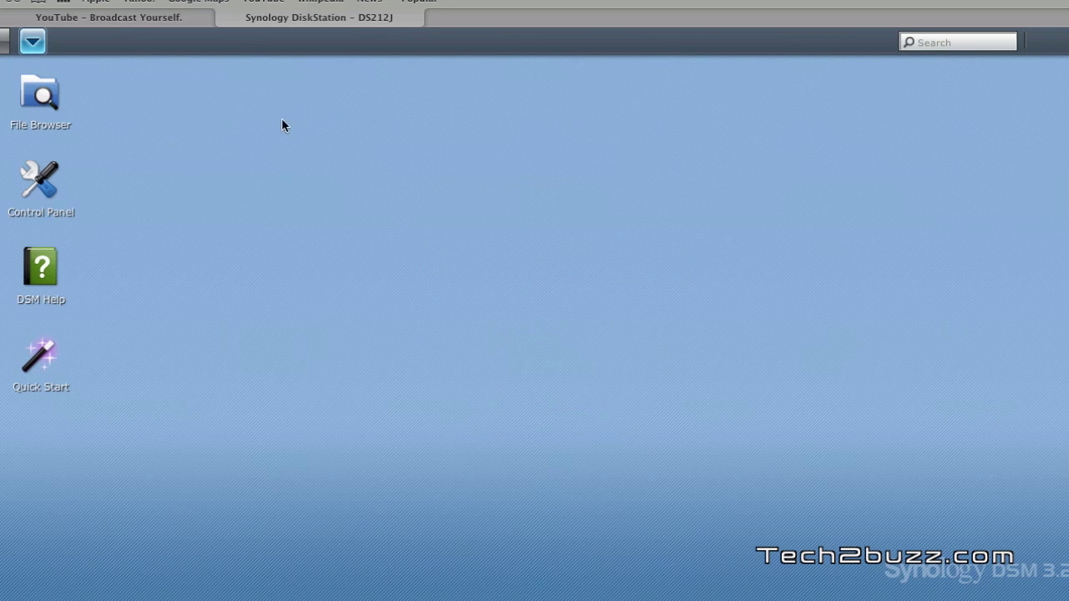
left_click(32, 46)
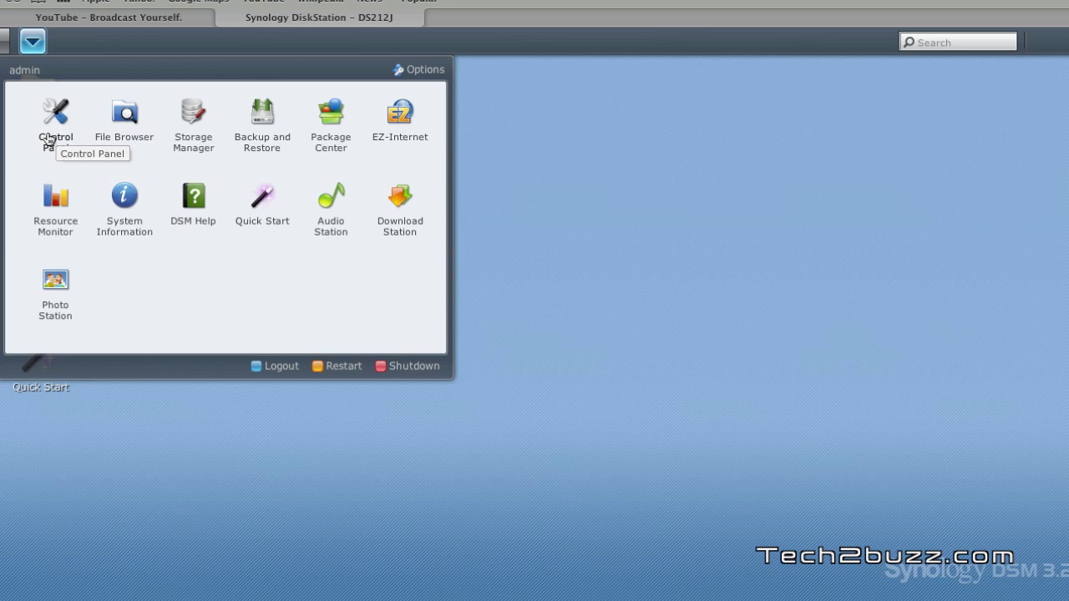
left_click(50, 141)
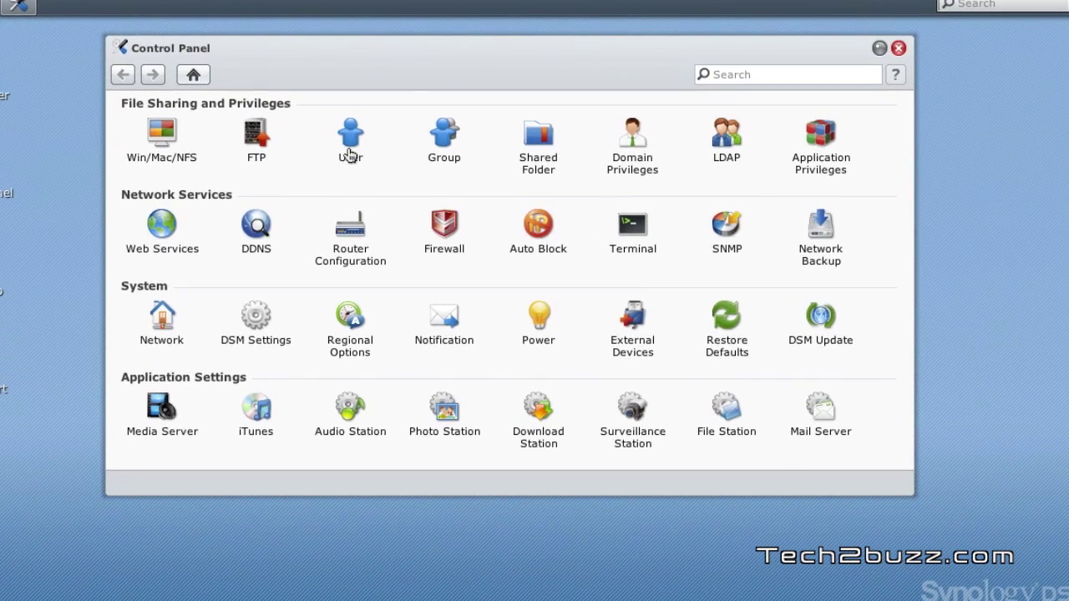
Inspect the third user's groups, shared-folder privileges, quota and application privileges, then cancel without saving
left_click(350, 155)
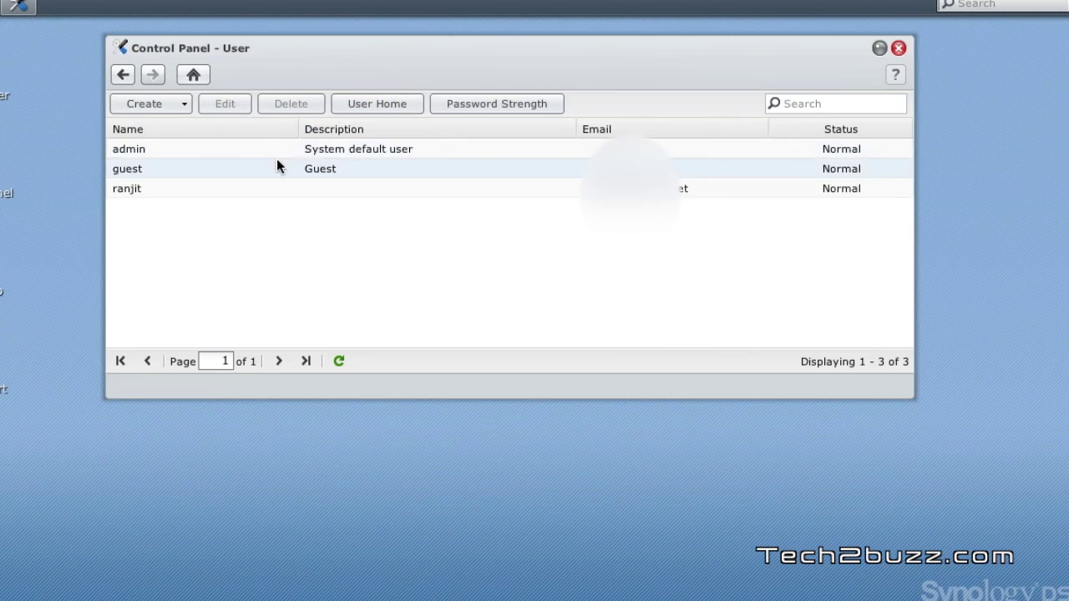
double_click(209, 188)
left_click(240, 74)
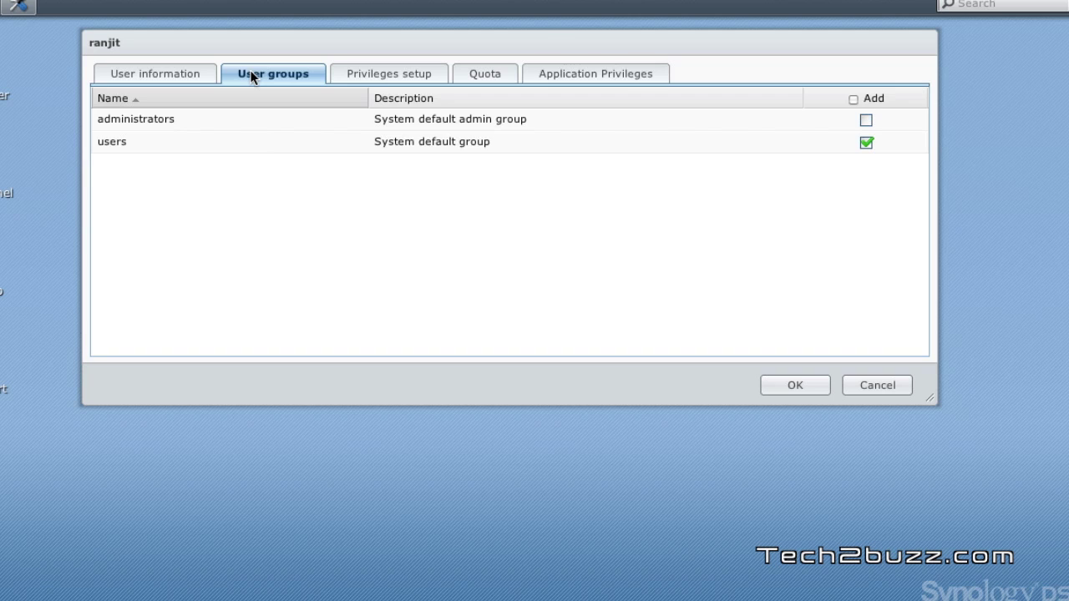
left_click(391, 77)
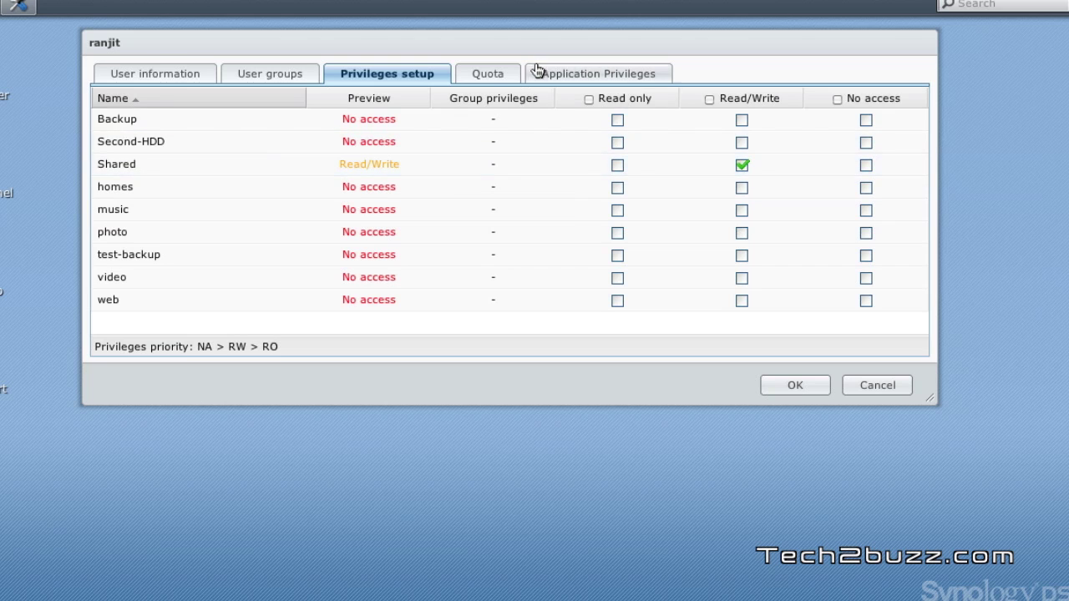
left_click(485, 82)
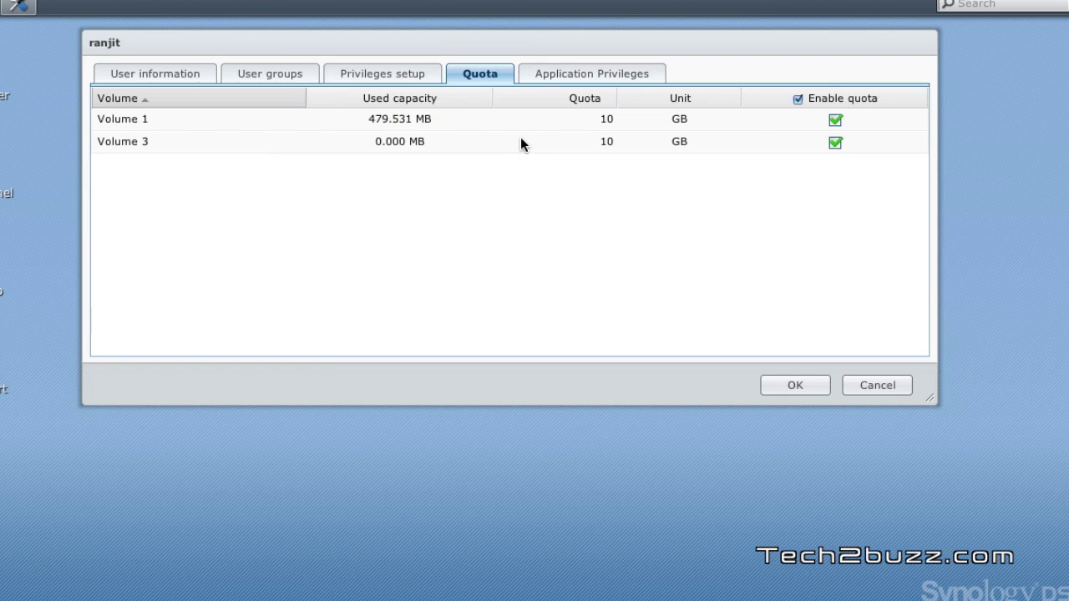
left_click(563, 75)
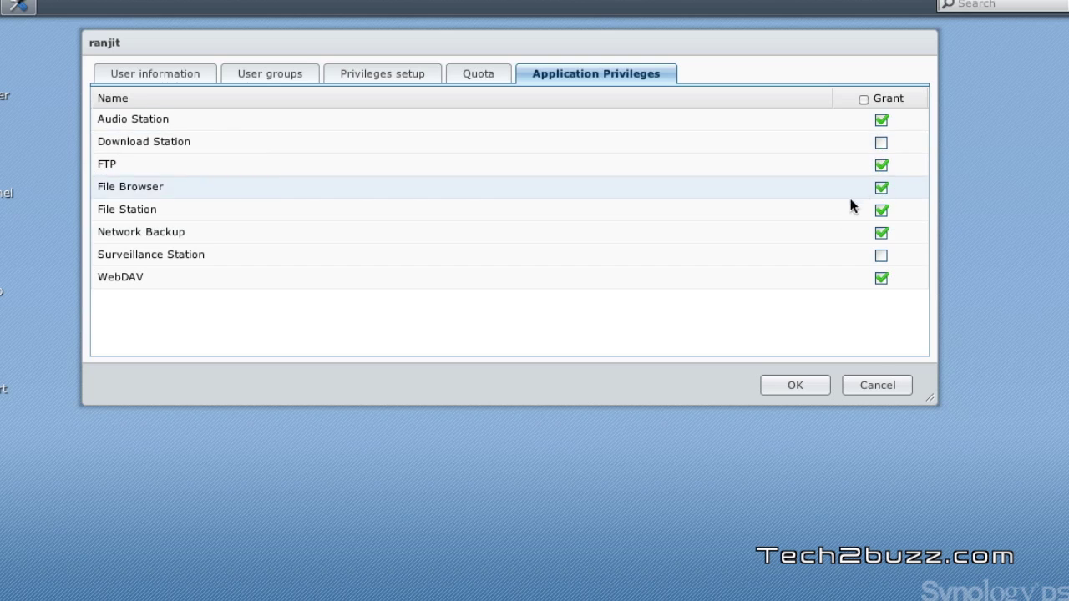
left_click(878, 387)
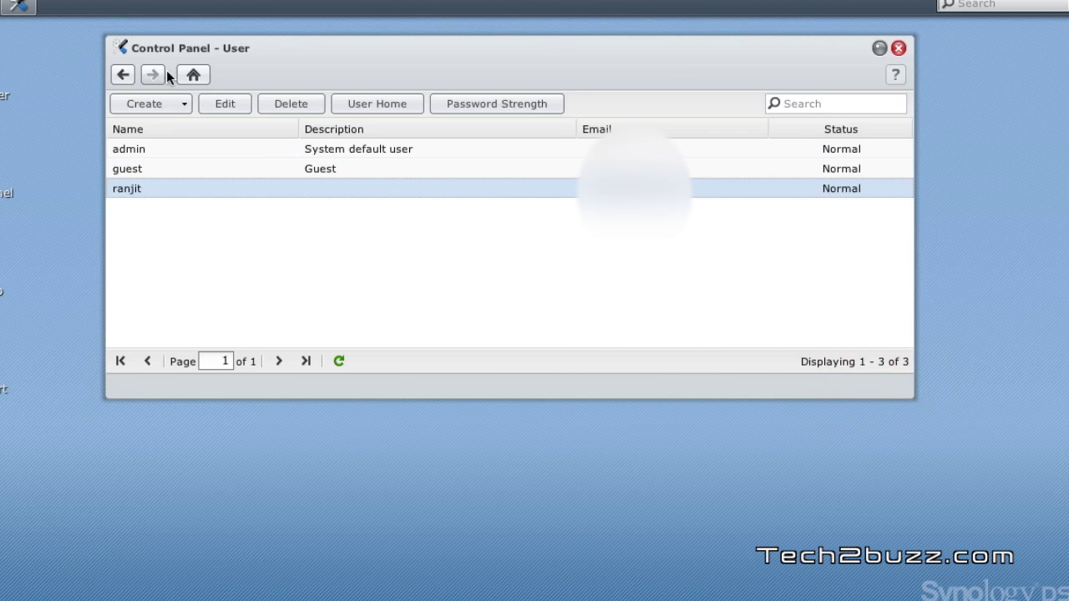
left_click(123, 74)
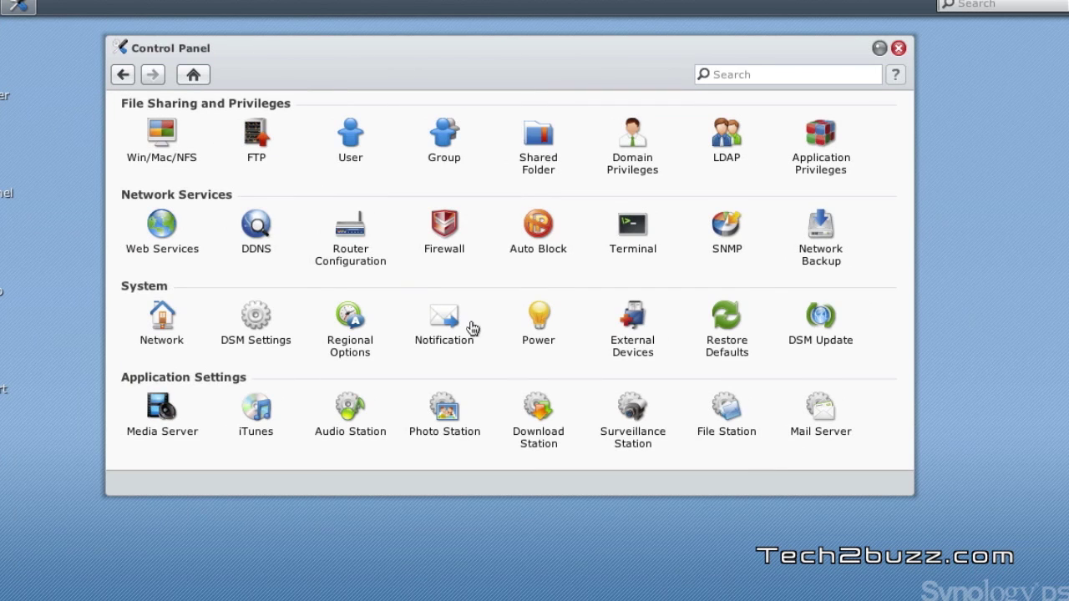
Check Power fan mode, 10-minute HDD hibernation and daily 10:30 startup / 1:30 shutdown schedule
left_click(540, 322)
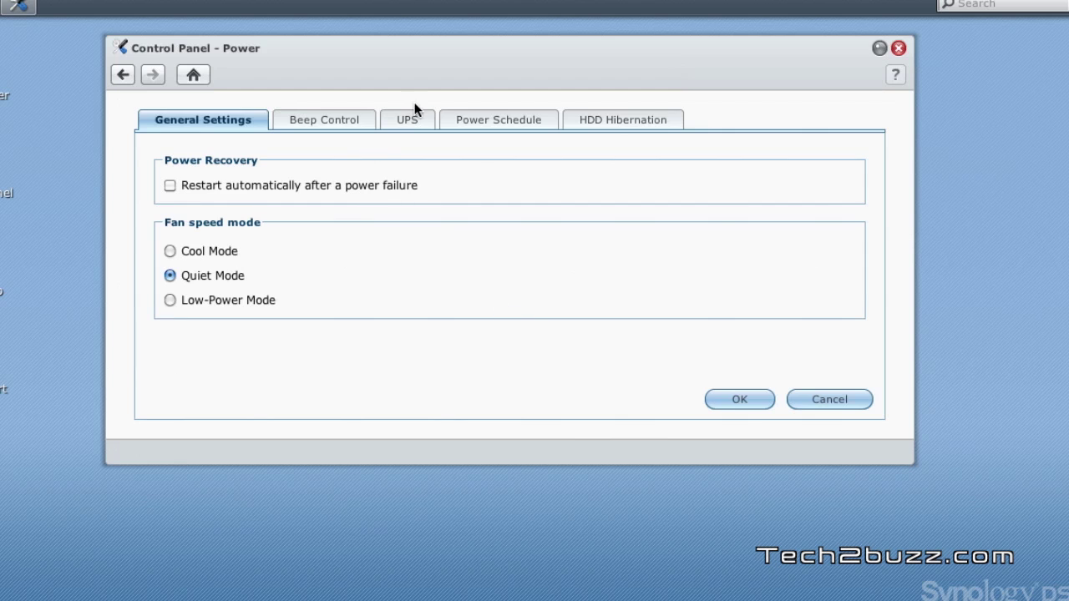
left_click(595, 123)
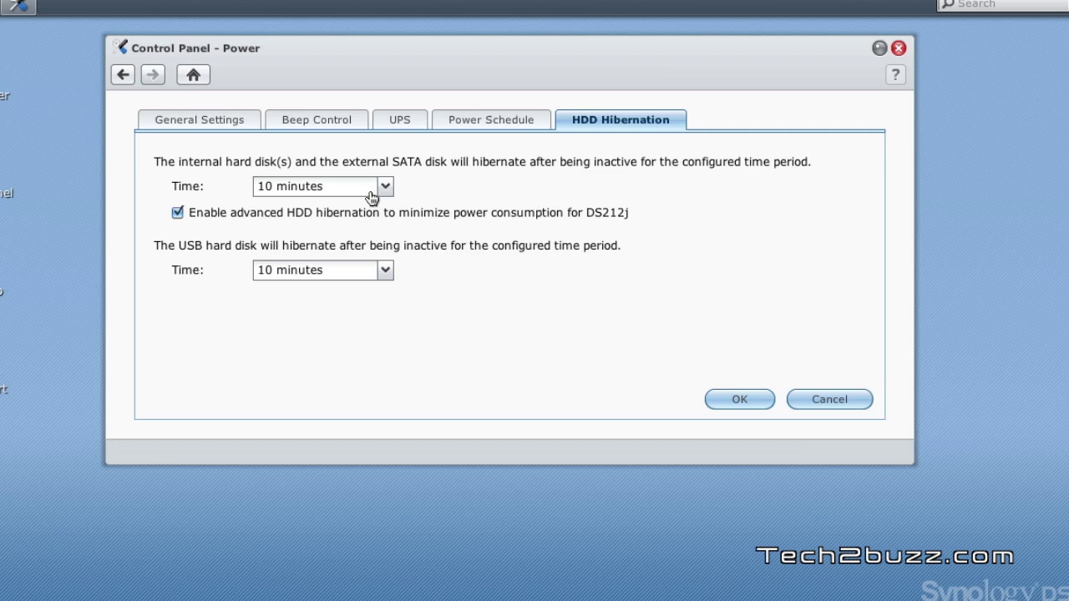
left_click(486, 125)
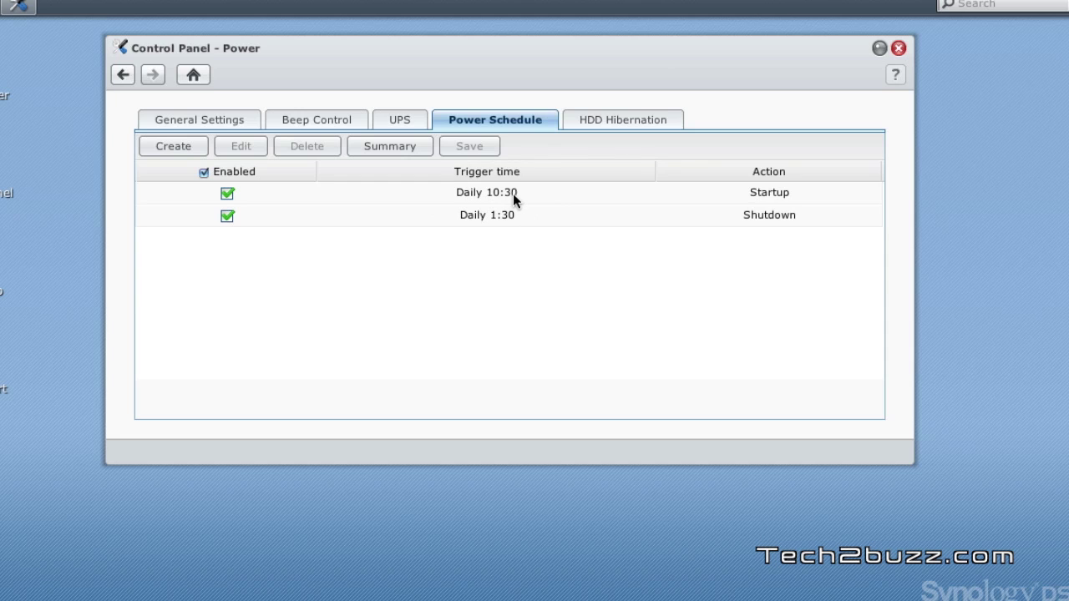
left_click(193, 74)
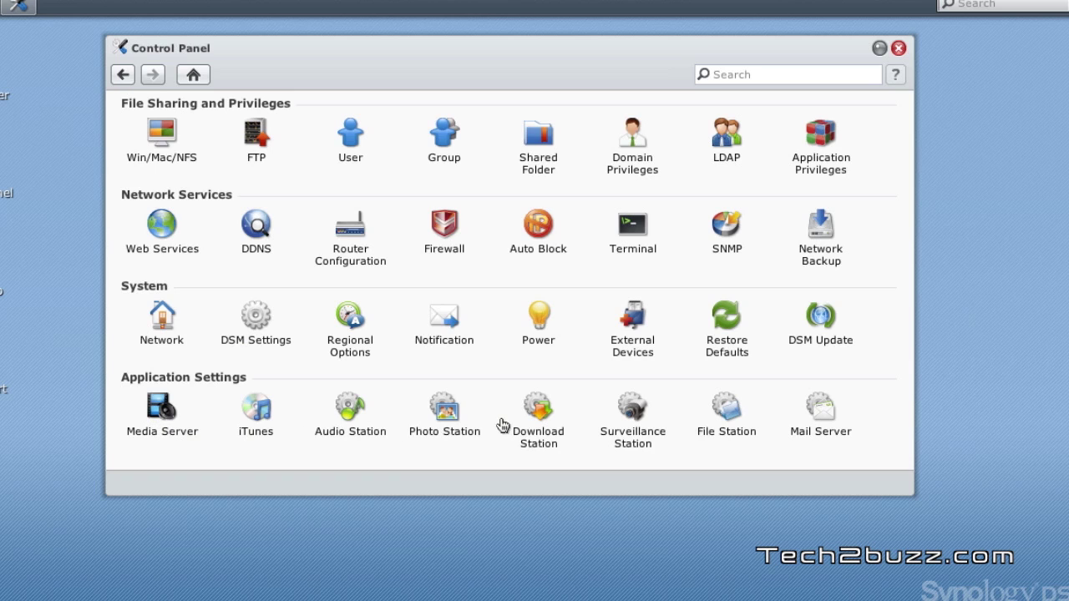
Check Media Server with DLNA enabled and iTunes Service disabled, then go back
left_click(135, 441)
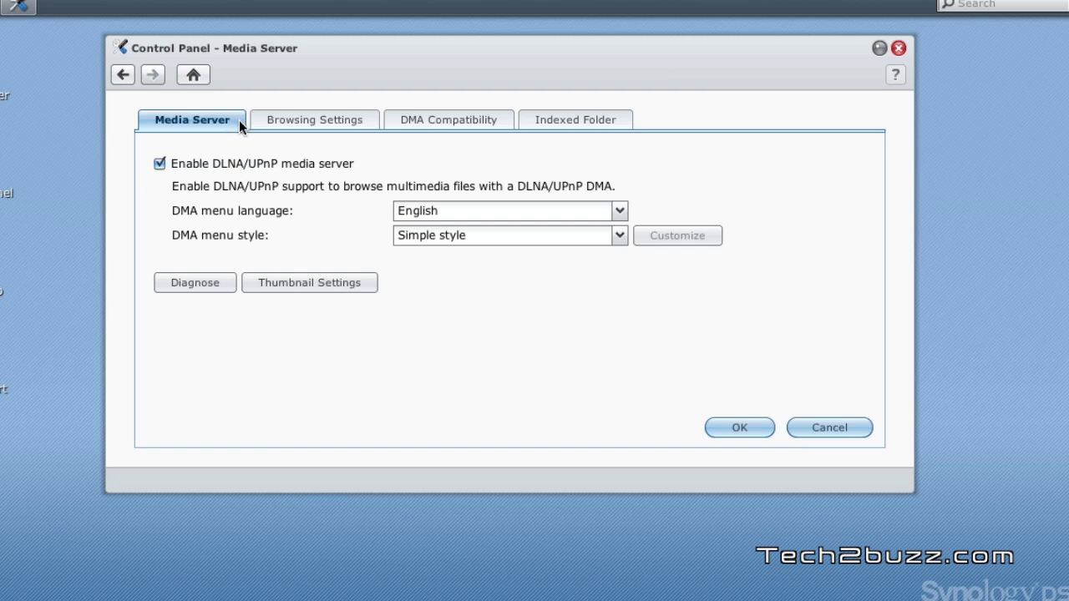
left_click(123, 74)
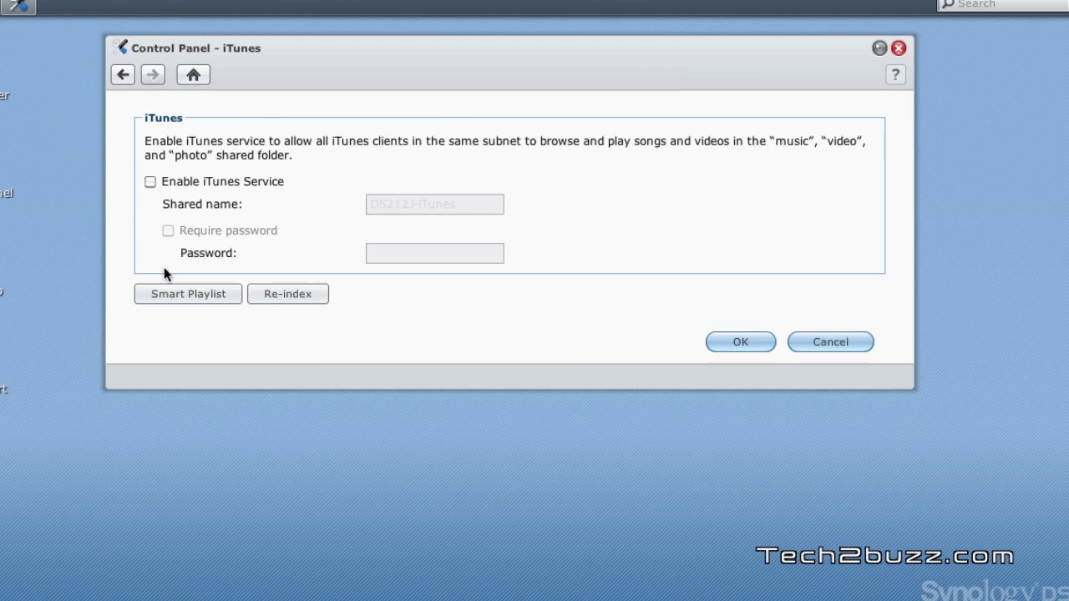
left_click(122, 76)
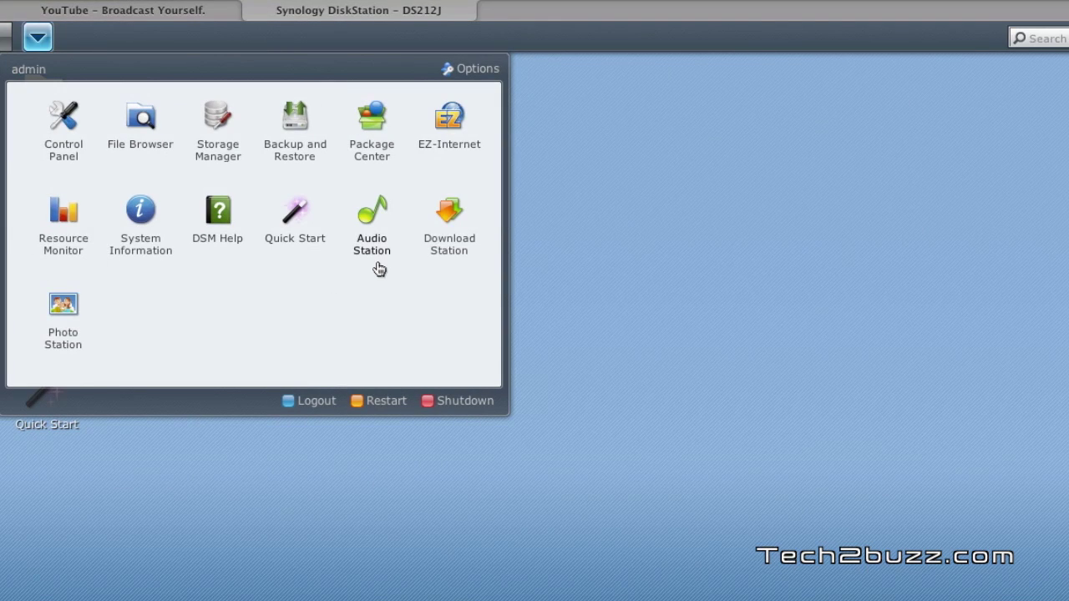
Open Download Station, refresh the three completed .mp4 downloads, and close the window
left_click(448, 235)
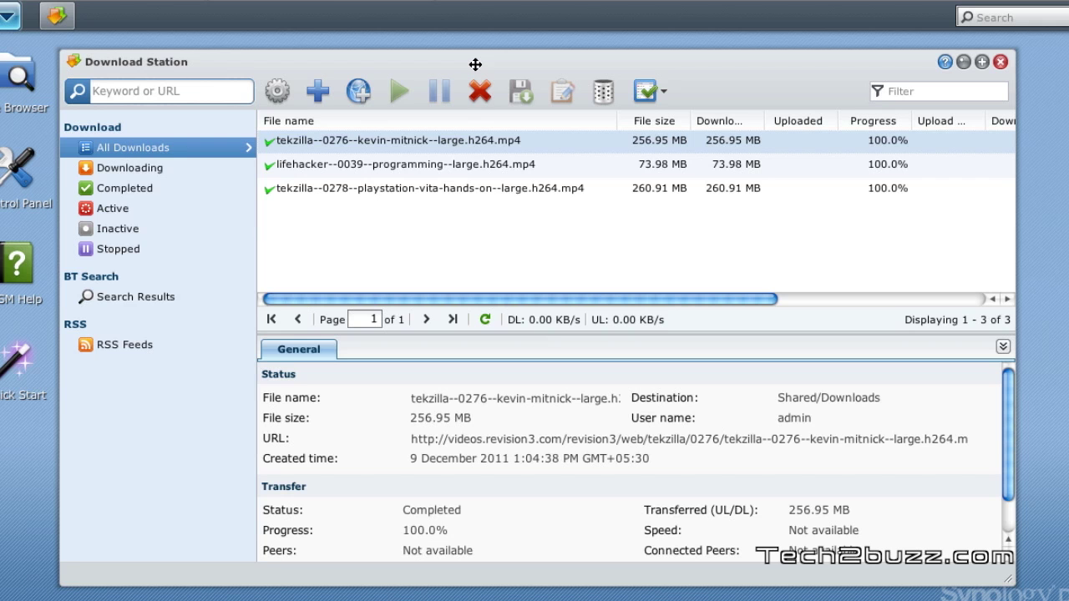
left_click_drag(475, 65, 477, 60)
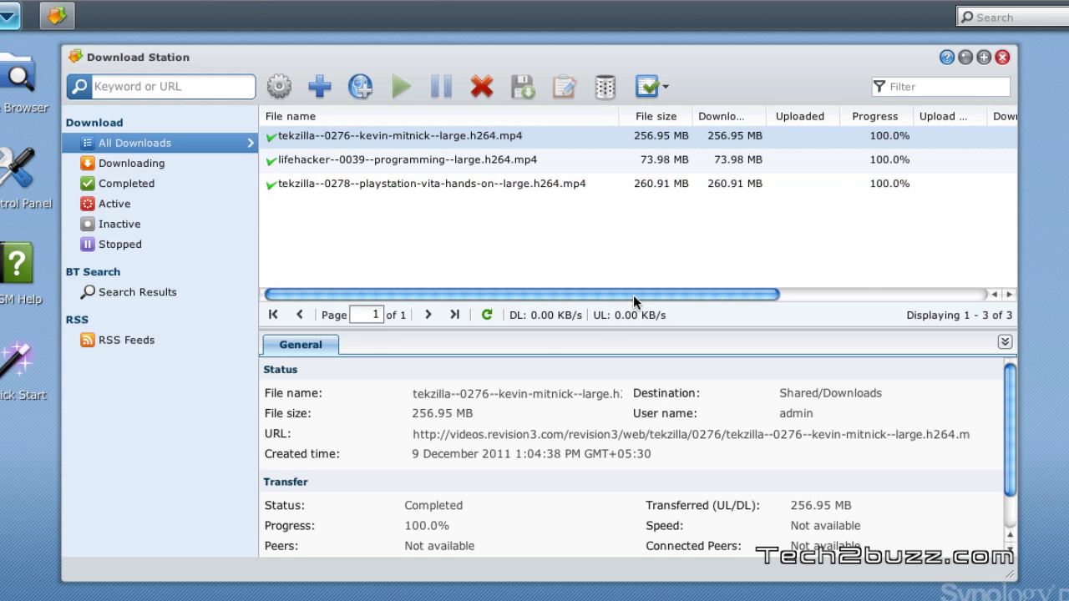
left_click_drag(656, 295, 535, 310)
left_click(488, 315)
left_click(1003, 56)
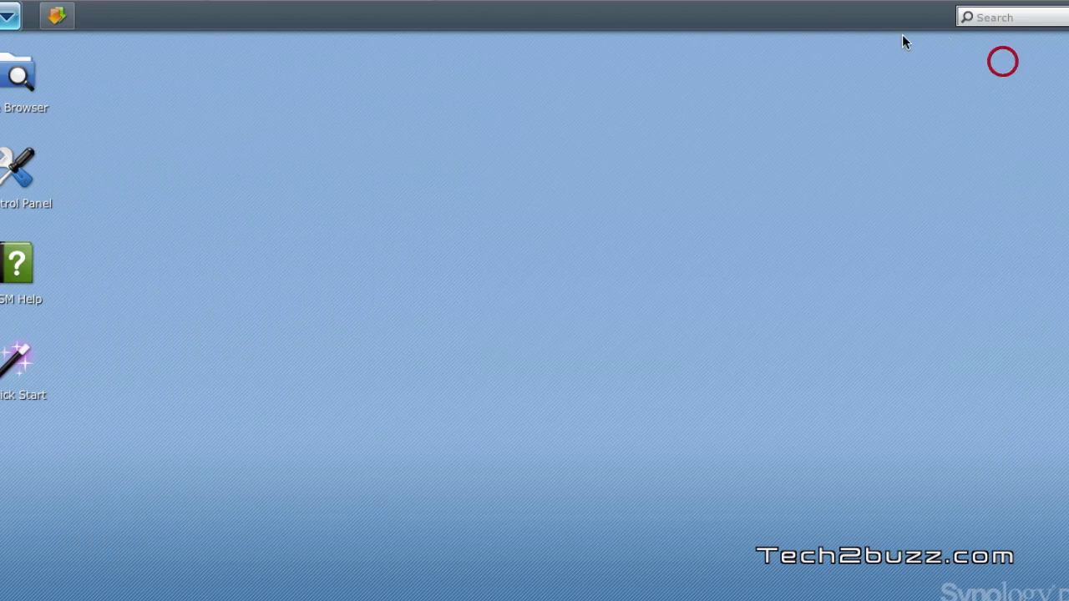
left_click(6, 24)
left_click(338, 227)
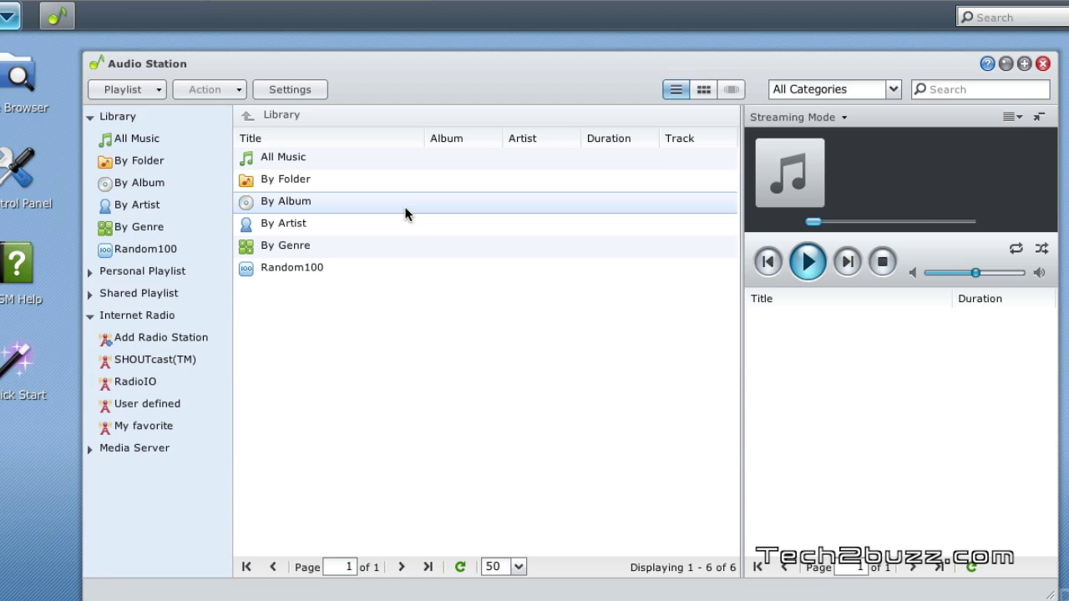
left_click(1043, 64)
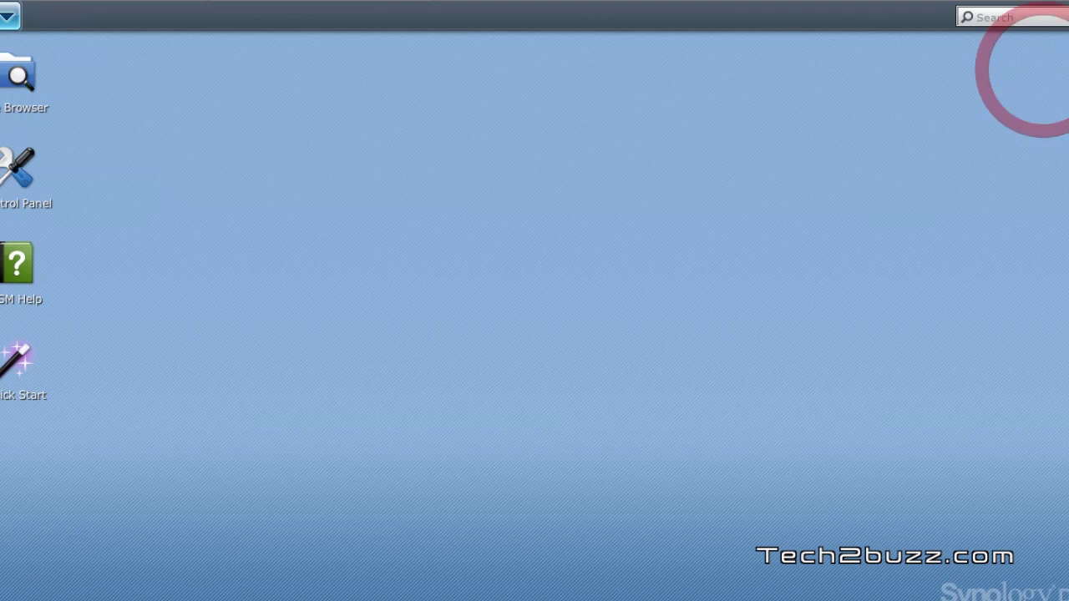
Browse the Photo Station home albums, opening Pic via Galaxy Note, then return to DSM's main menu
left_click(8, 18)
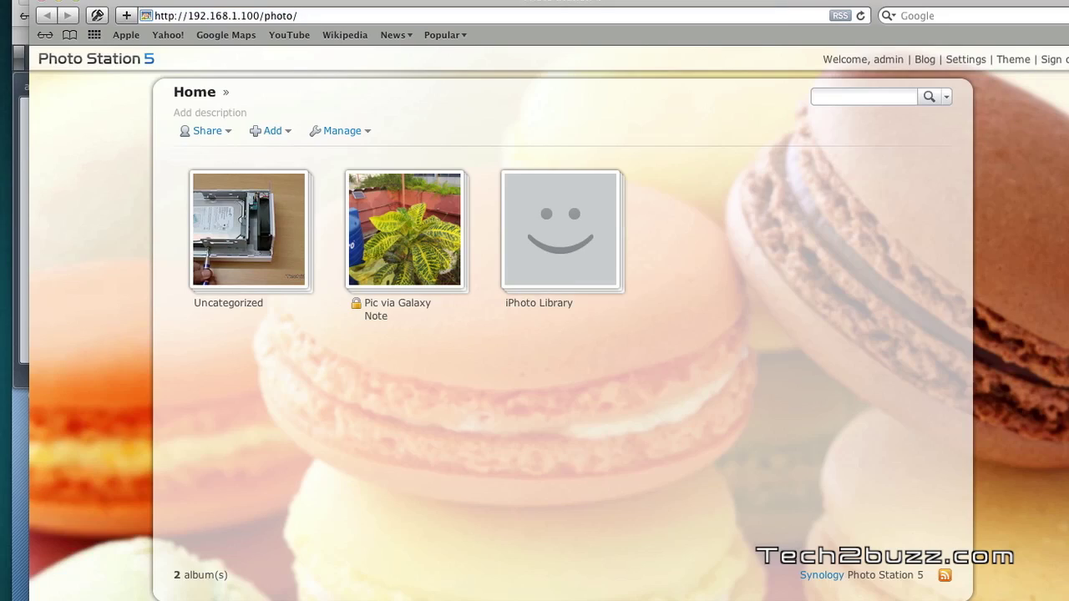
mouse_move(347, 271)
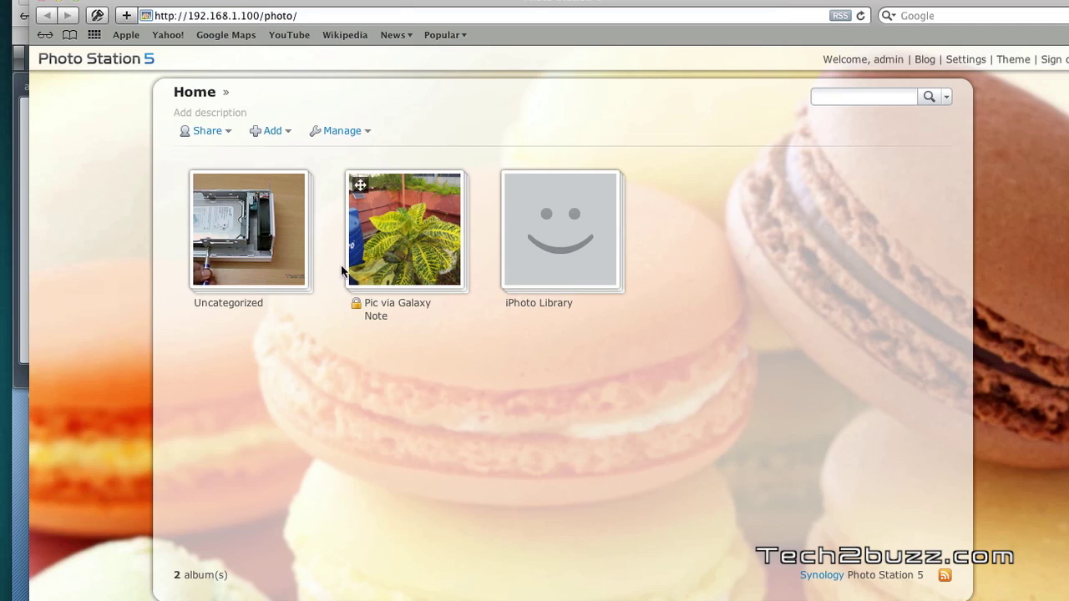
left_click(406, 247)
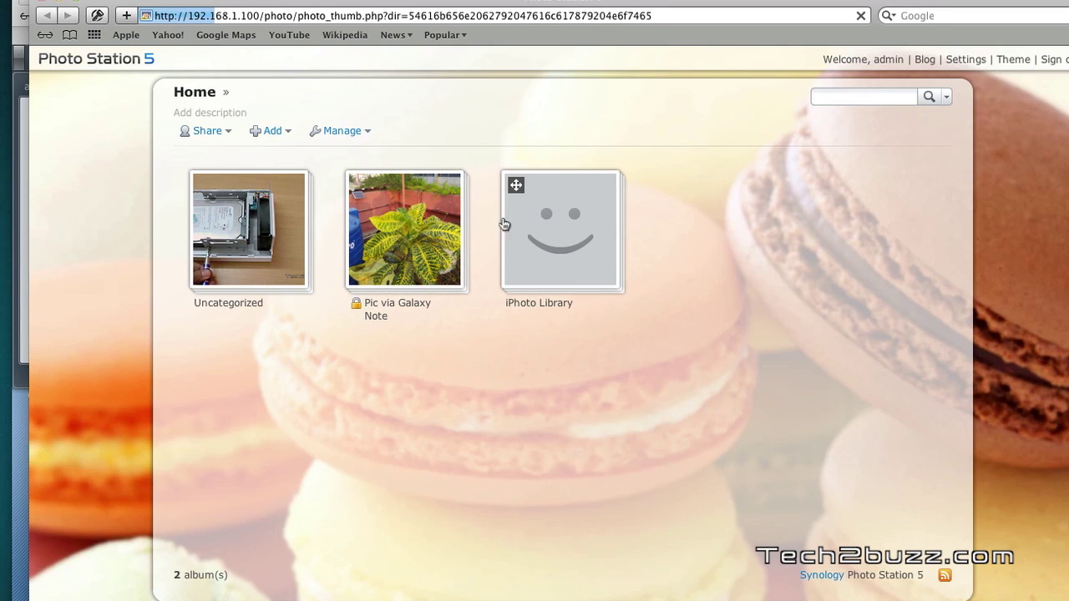
left_click(417, 225)
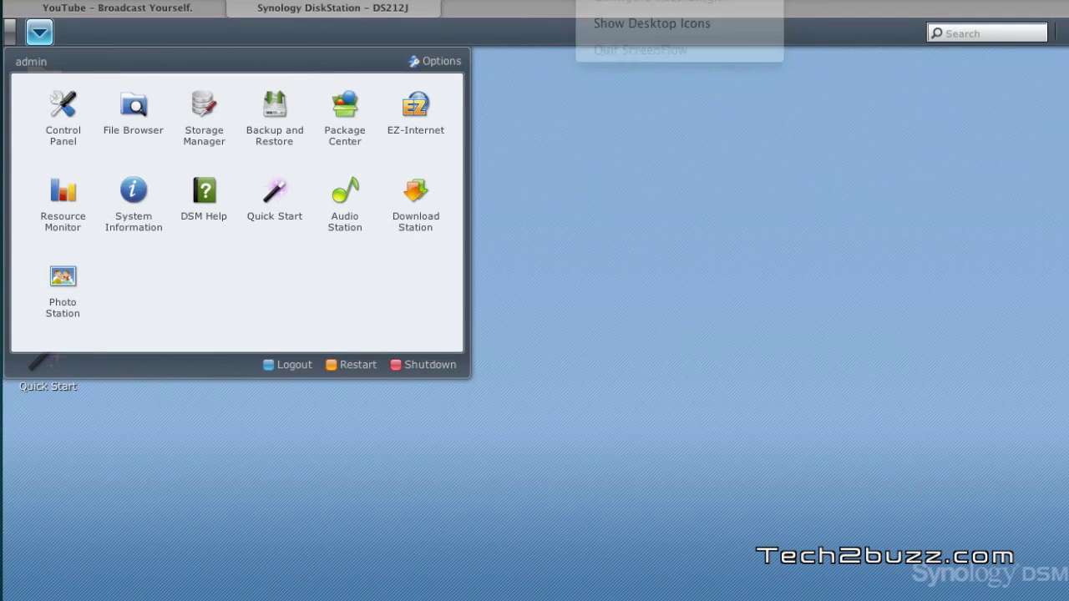
Open Package Center and list the packages available to install
left_click(325, 269)
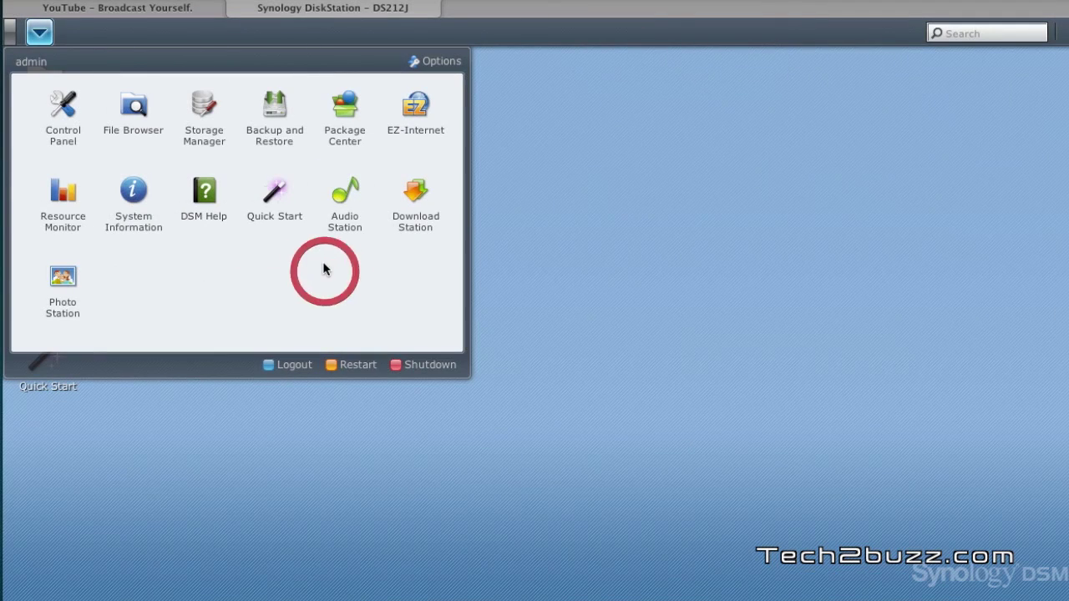
left_click(350, 123)
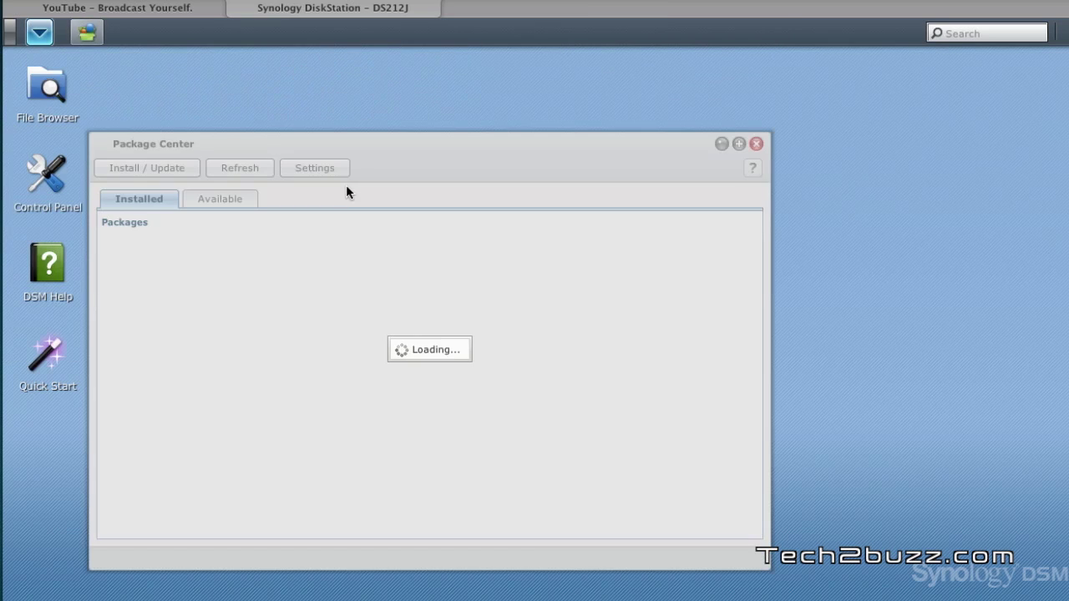
left_click(457, 117)
left_click(502, 90)
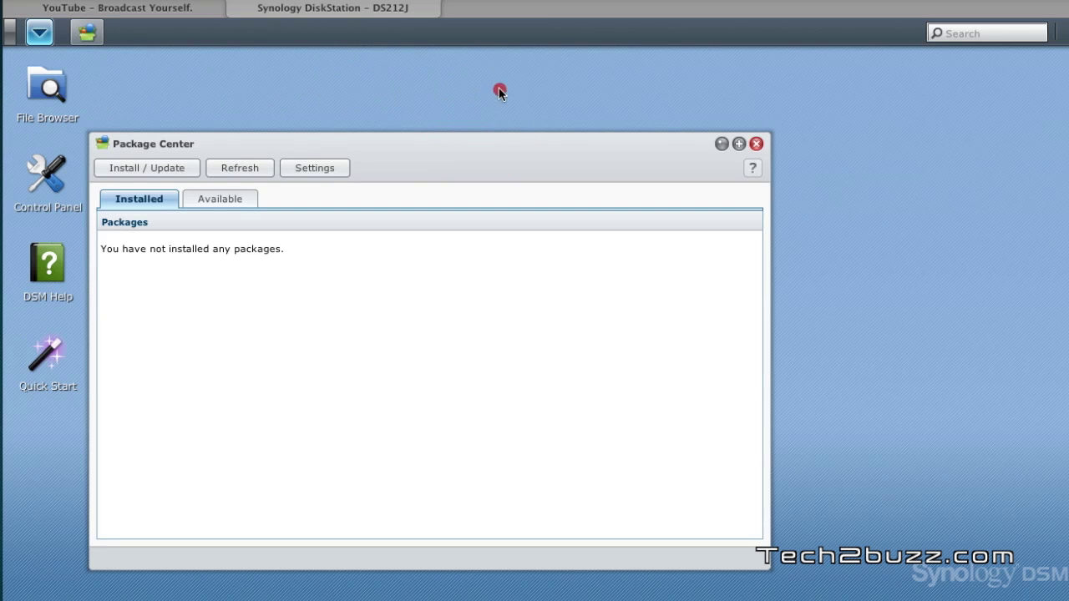
Scroll the available packages past WordPress and start installing phpMyAdmin
left_click(245, 201)
left_click(582, 118)
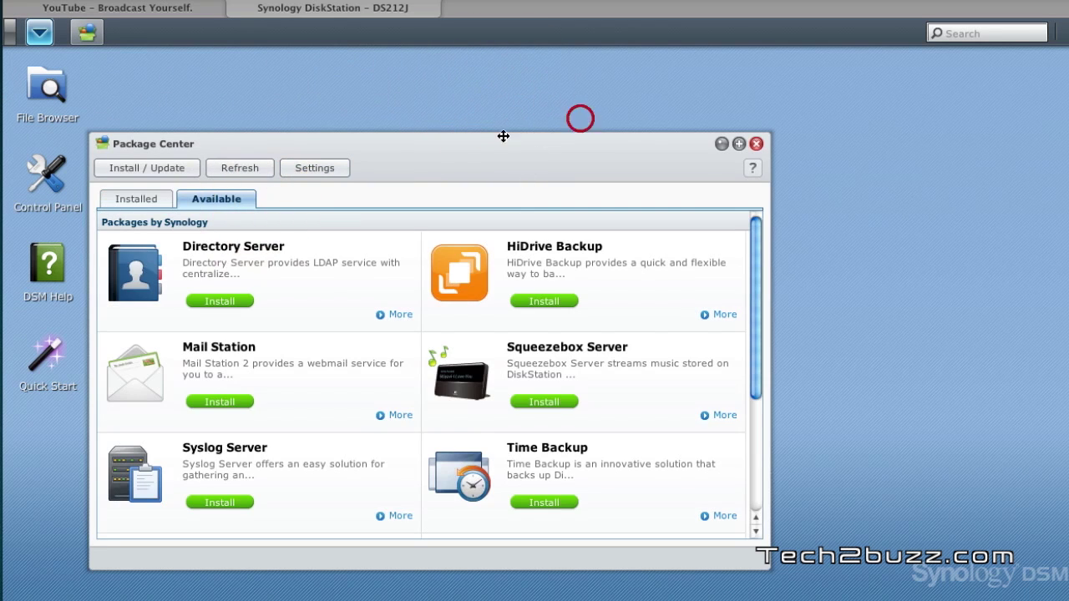
left_click_drag(501, 138, 560, 74)
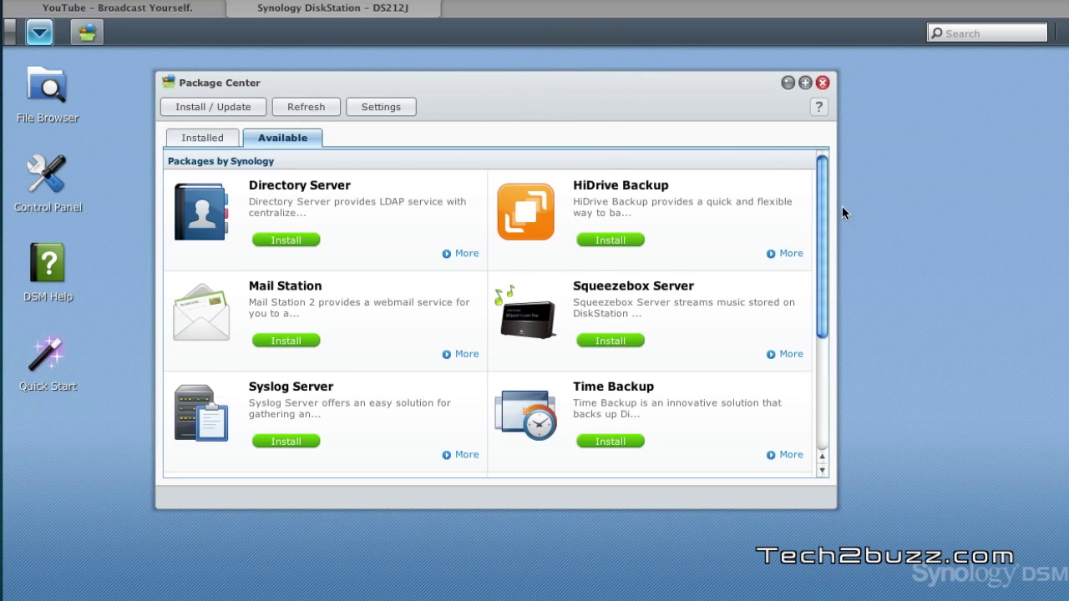
scroll(735, 334, "down", 5)
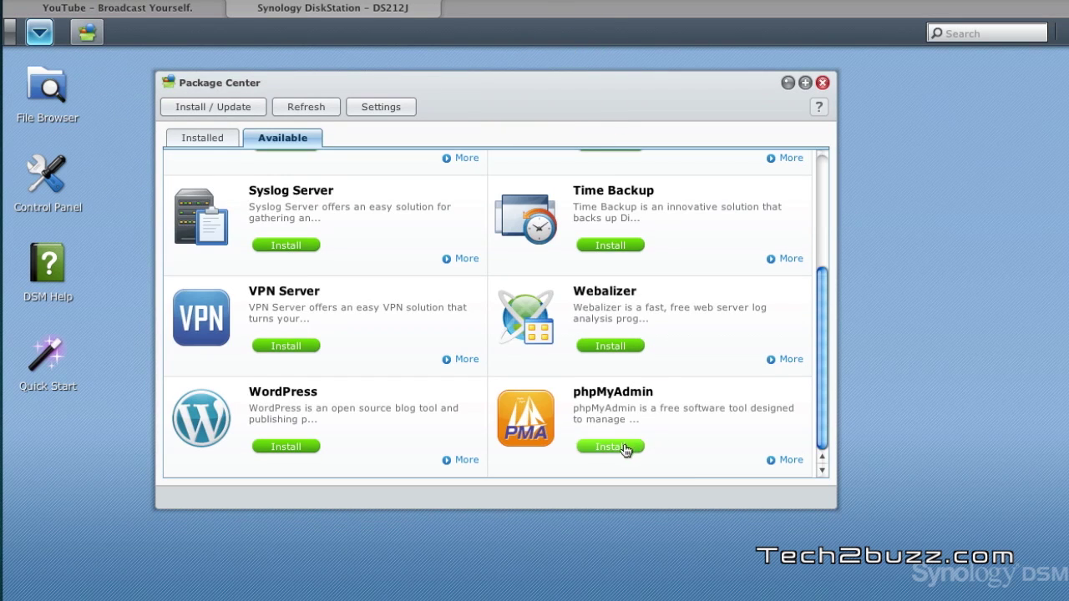
left_click(624, 446)
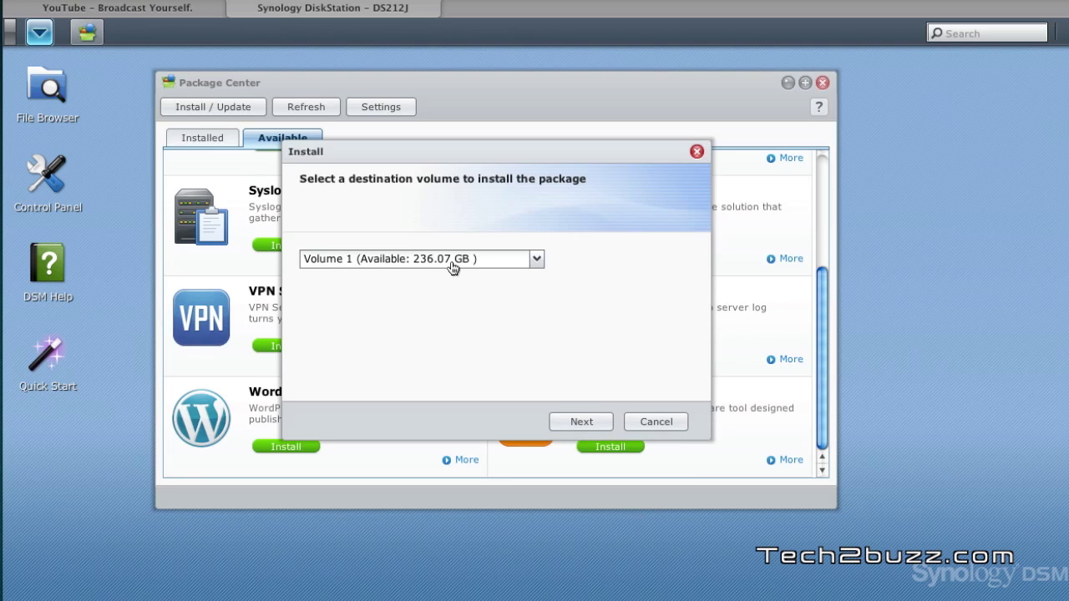
Keep Volume 1 as destination and apply to install phpMyAdmin 3.2.5-003
left_click(598, 423)
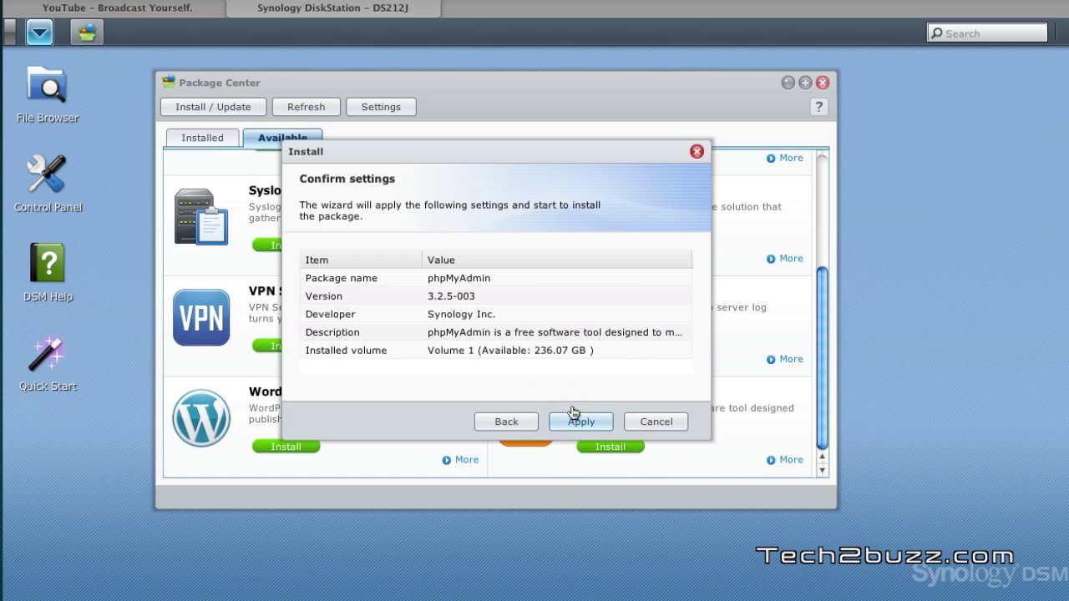
left_click(583, 423)
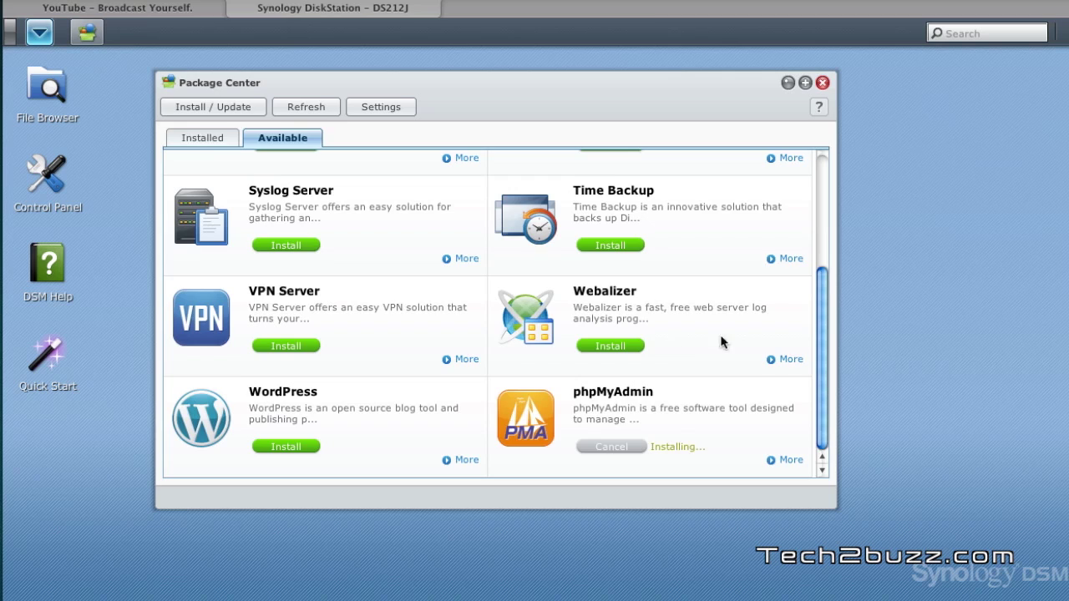
Confirm phpMyAdmin and Web Station now appear among the apps, then open Control Panel
left_click_drag(823, 321, 828, 270)
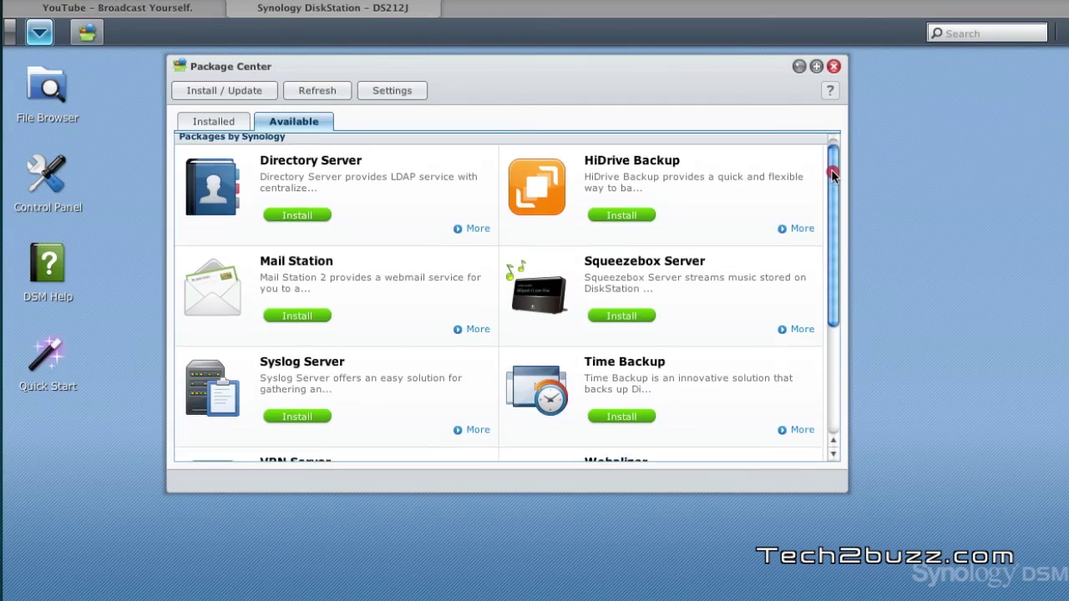
left_click_drag(833, 173, 834, 361)
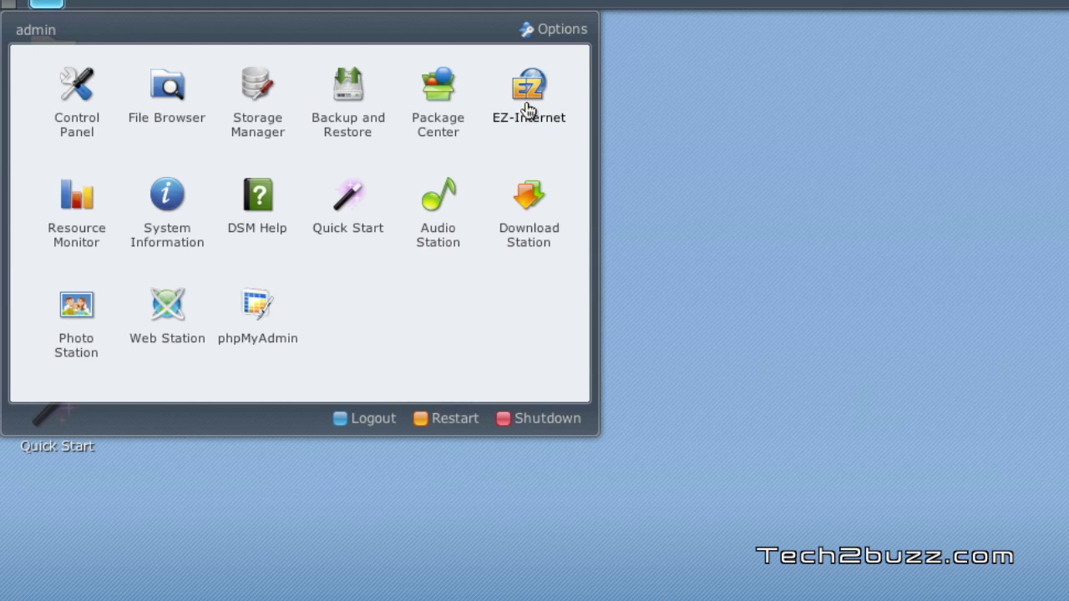
left_click(528, 109)
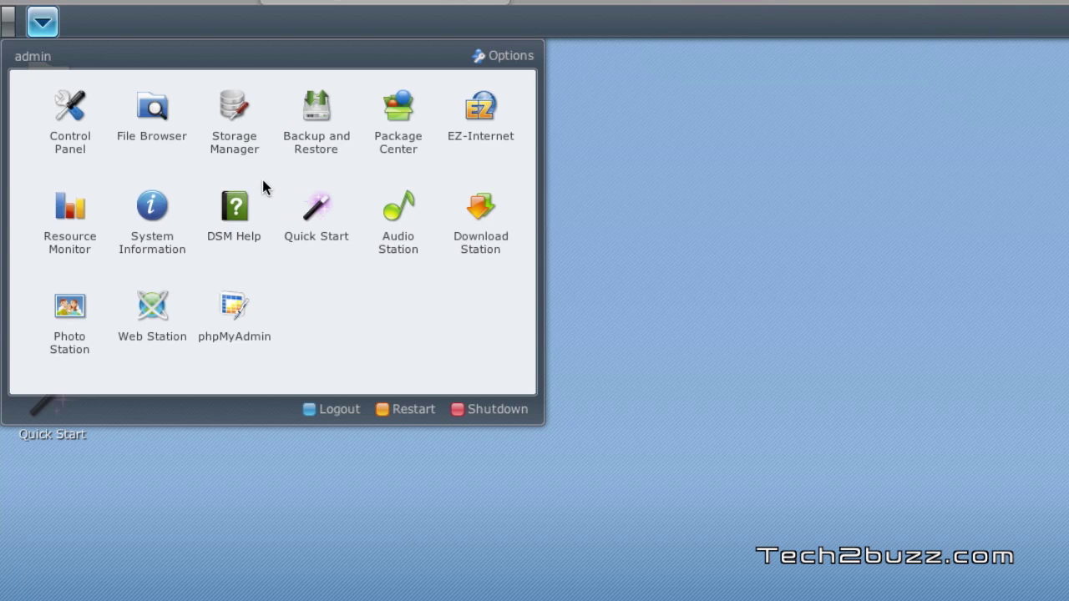
left_click(62, 135)
Review Windows File Service settings under Win/Mac/NFS, then the Mac File Service tab
left_click(453, 96)
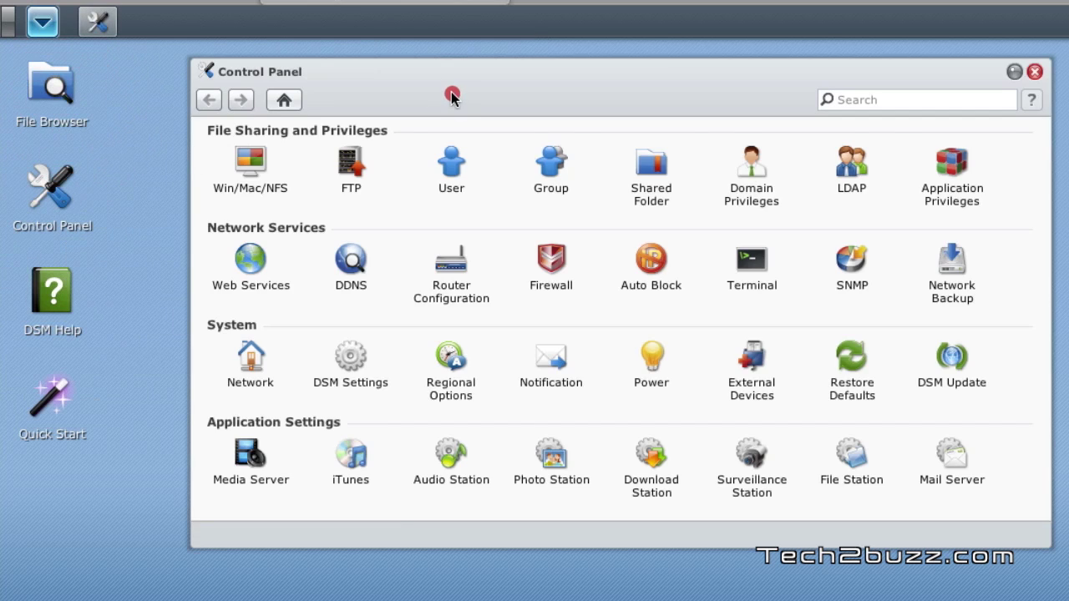
left_click(254, 164)
left_click(254, 164)
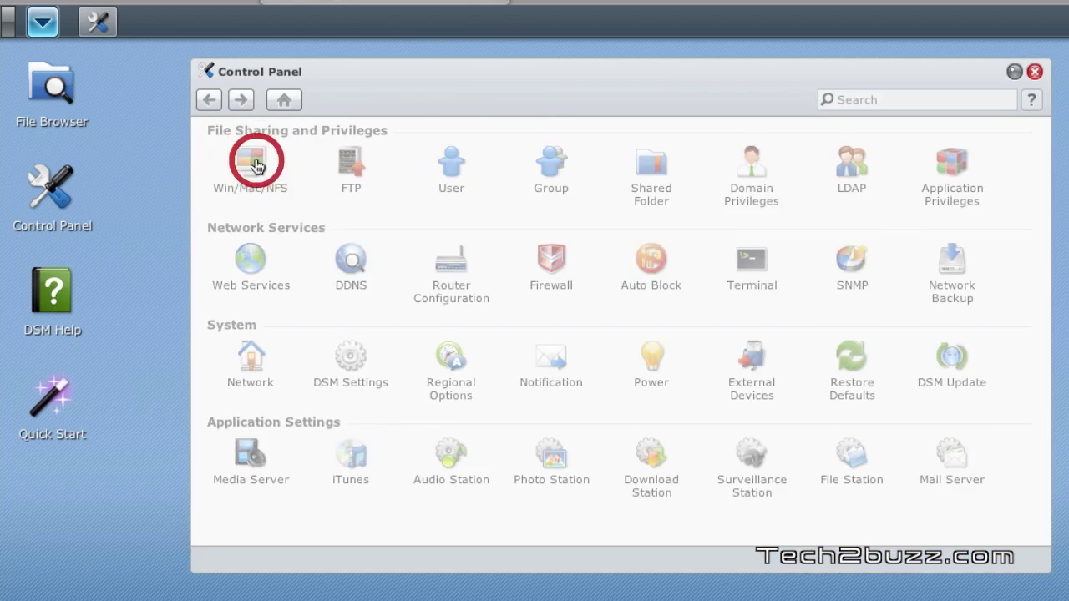
left_click(668, 82)
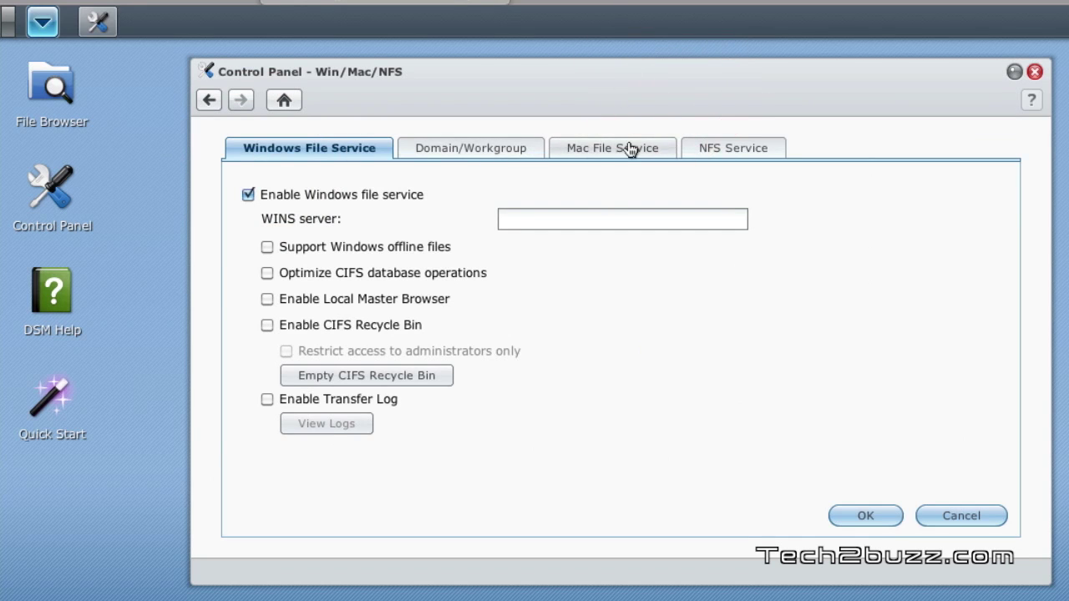
left_click(599, 152)
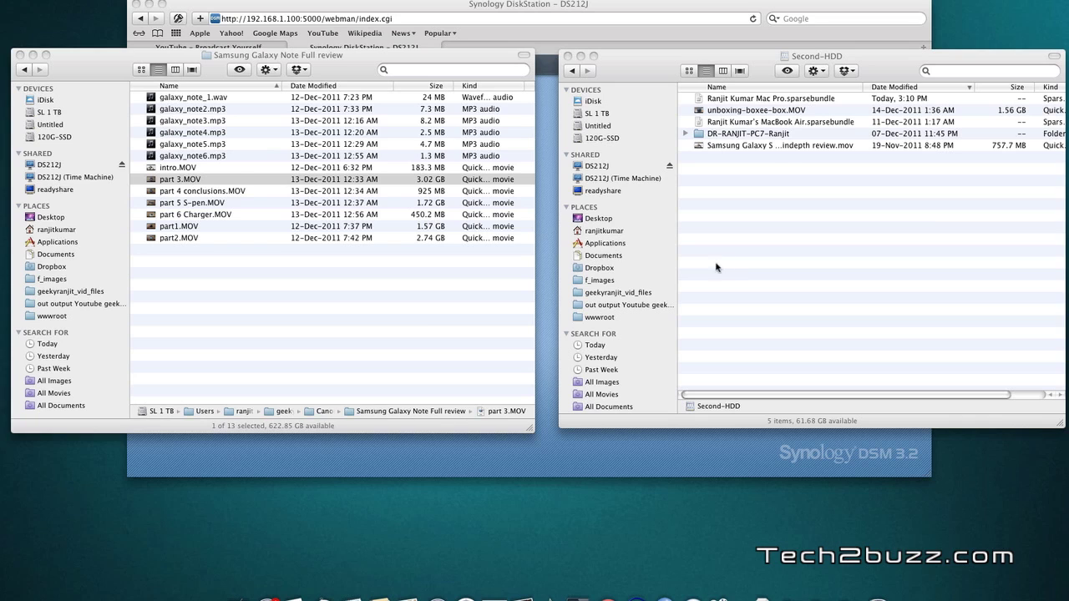
Drag part 3.MOV from the Samsung Galaxy Note Full review window into the Second-HDD window
left_click(444, 308)
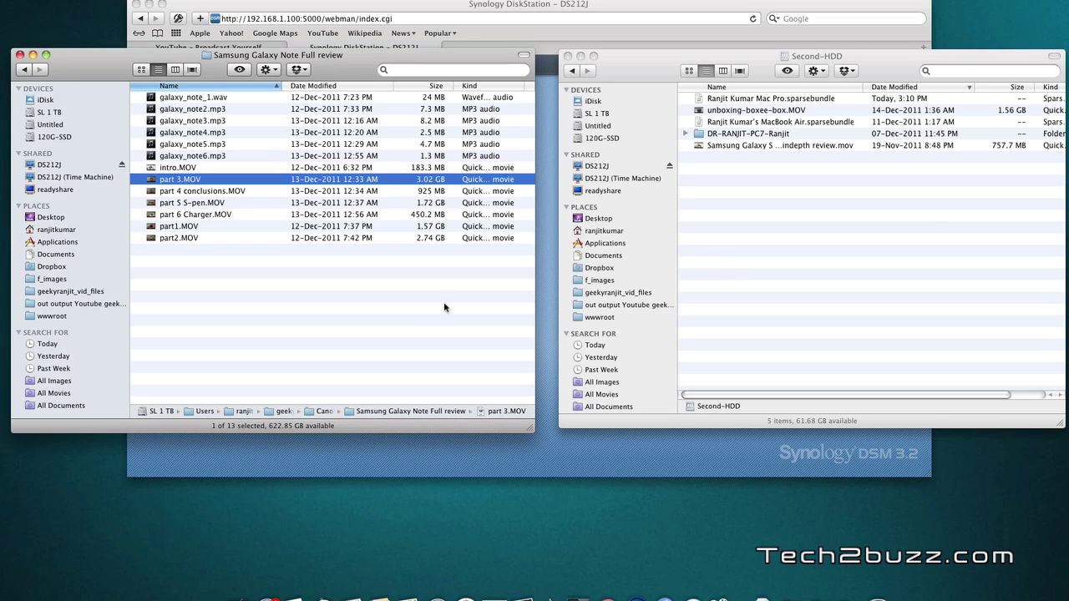
left_click(399, 316)
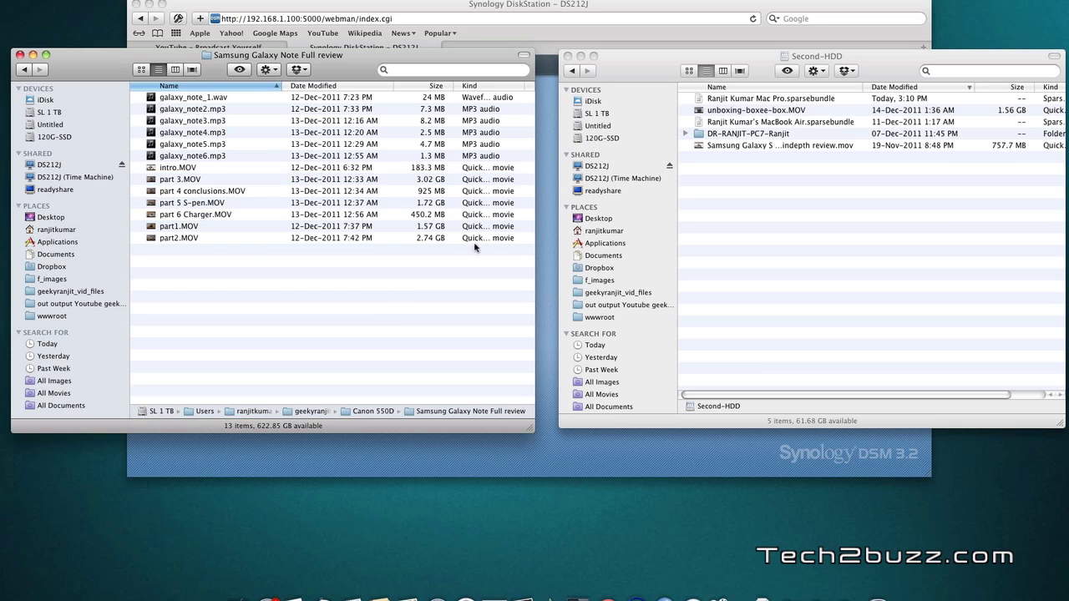
left_click(985, 279)
left_click(189, 180)
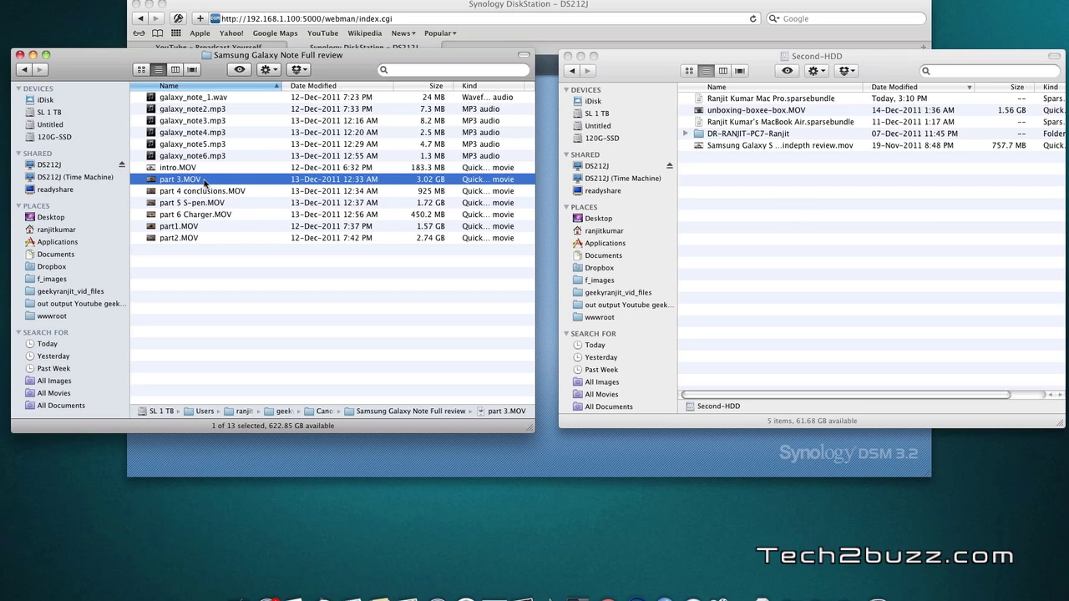
left_click_drag(203, 182, 860, 238)
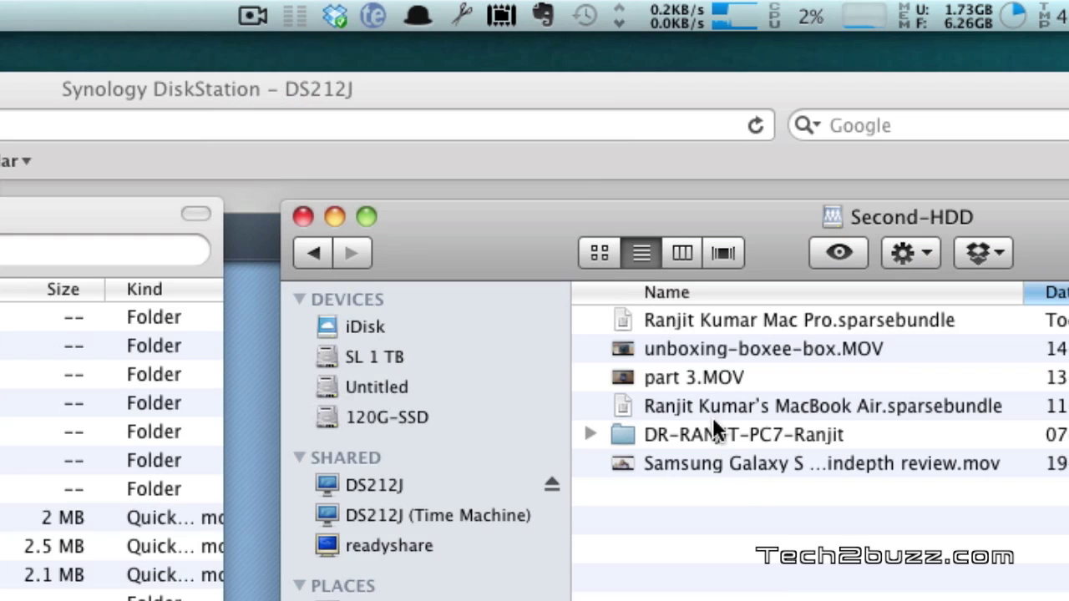
Select the copied part 3.MOV in Second-HDD and watch the transfer rate reach about 63.6MB/s
left_click(699, 380)
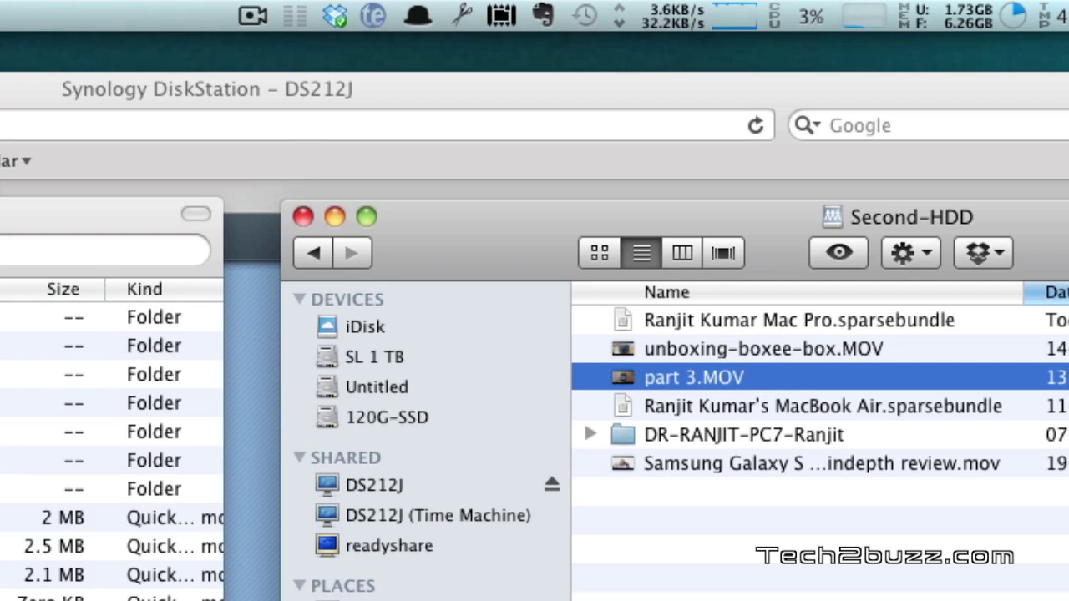
left_click(264, 574)
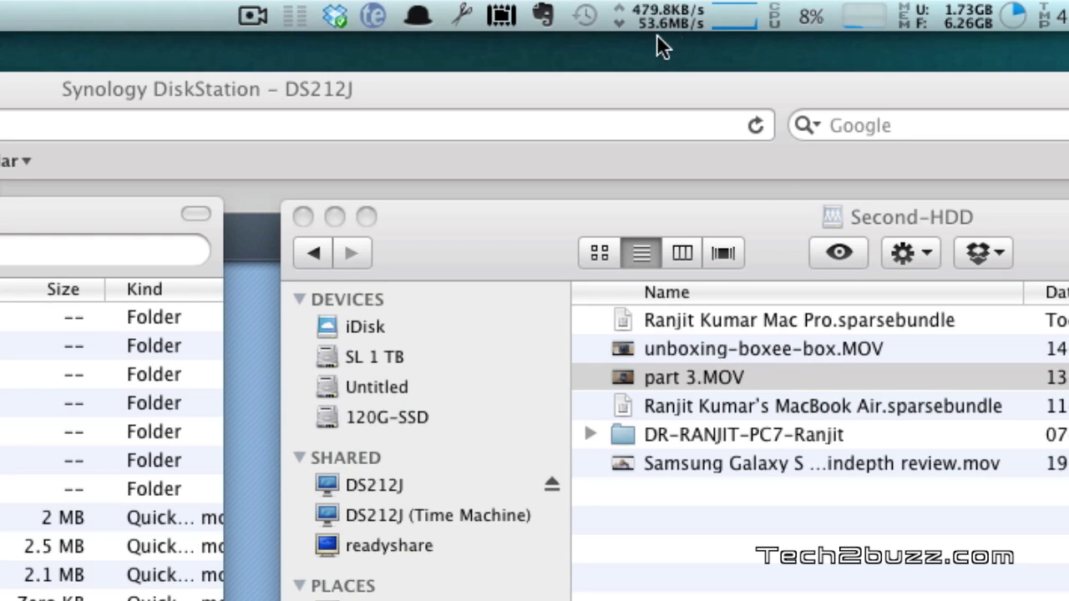